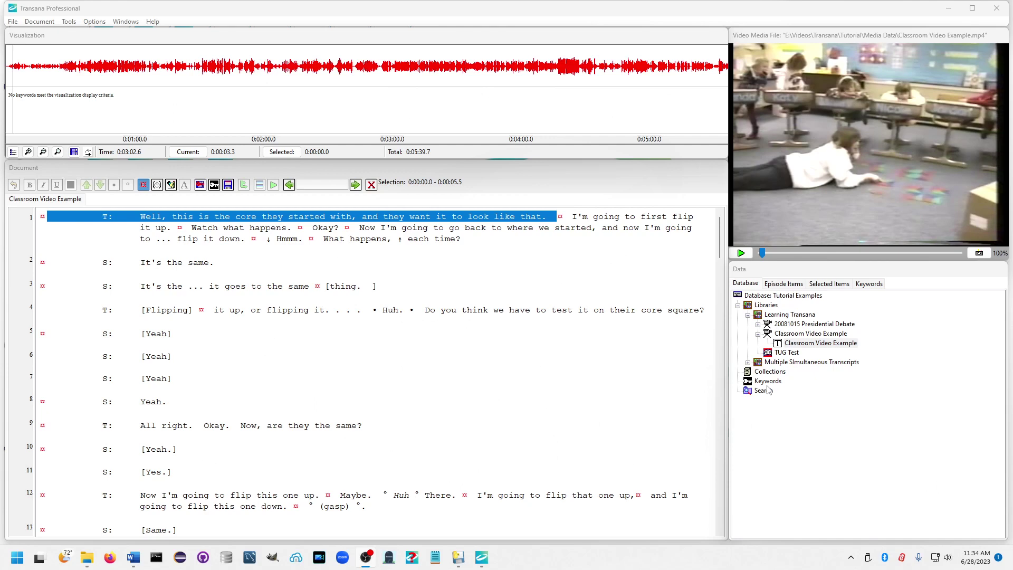
Step: Add a keyword group named "Math Concepts" to the database's Keywords
right_click(768, 386)
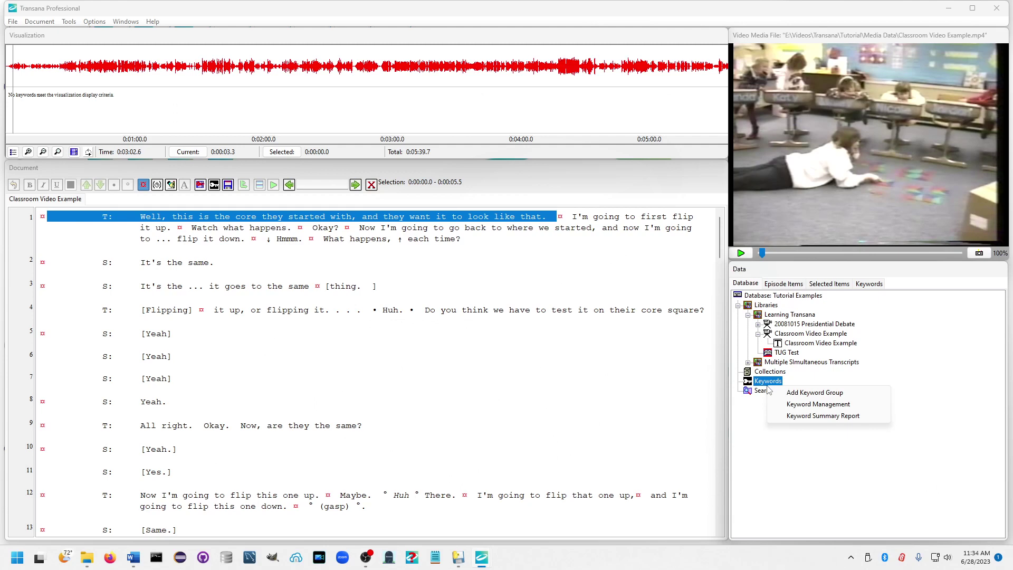
left_click(802, 397)
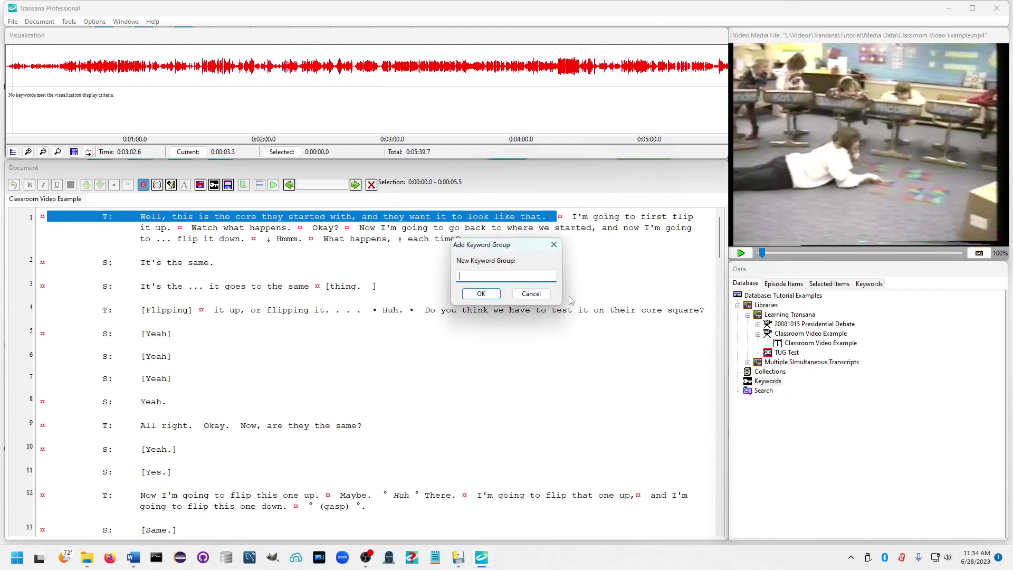
type("Math Concepts")
left_click(483, 294)
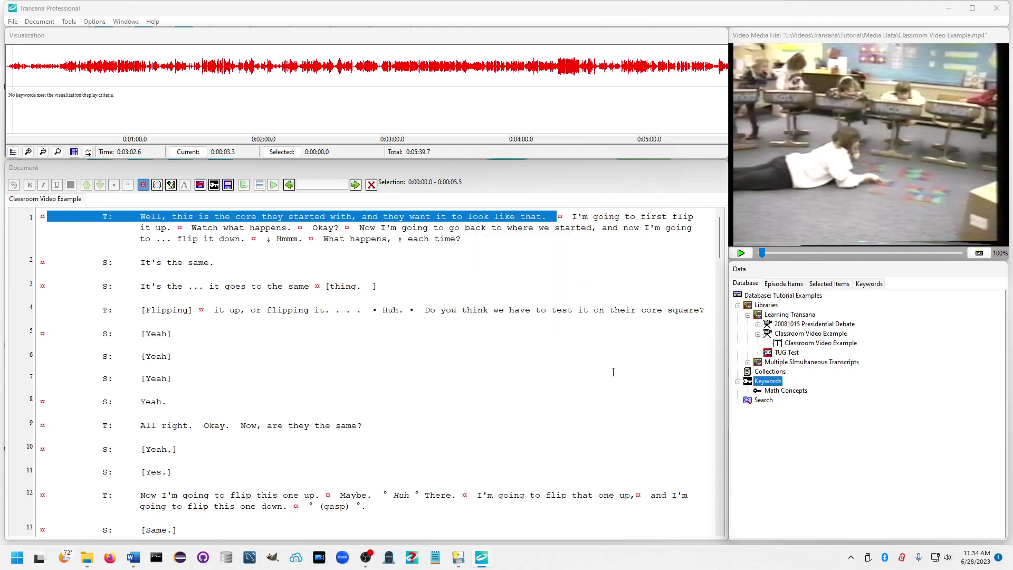
Step: Add an Up-Flip keyword to Math Concepts, defined as "An Up-Flip is when a quilt square is turned over starting at the bottom of the square."
right_click(784, 392)
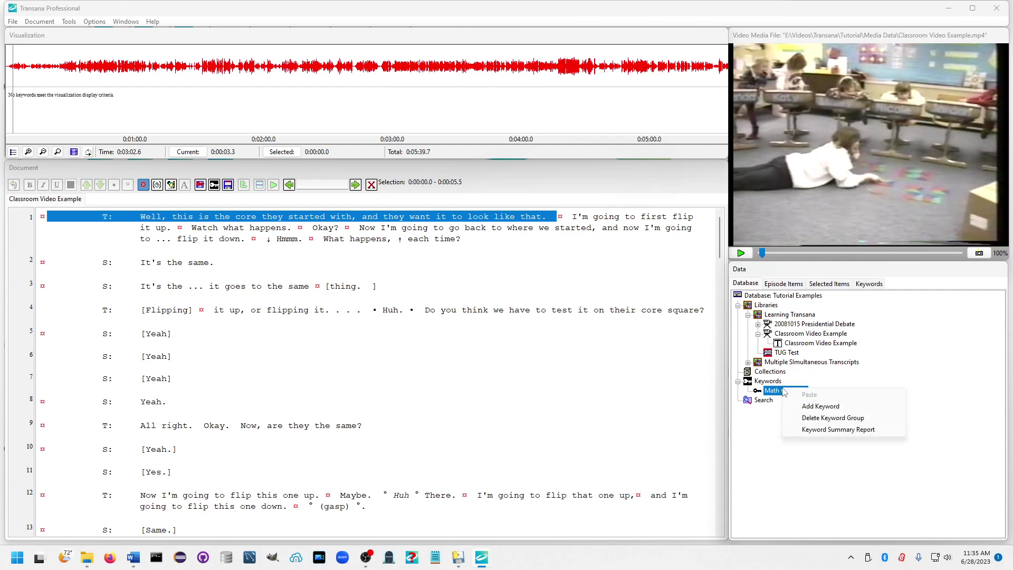
left_click(816, 410)
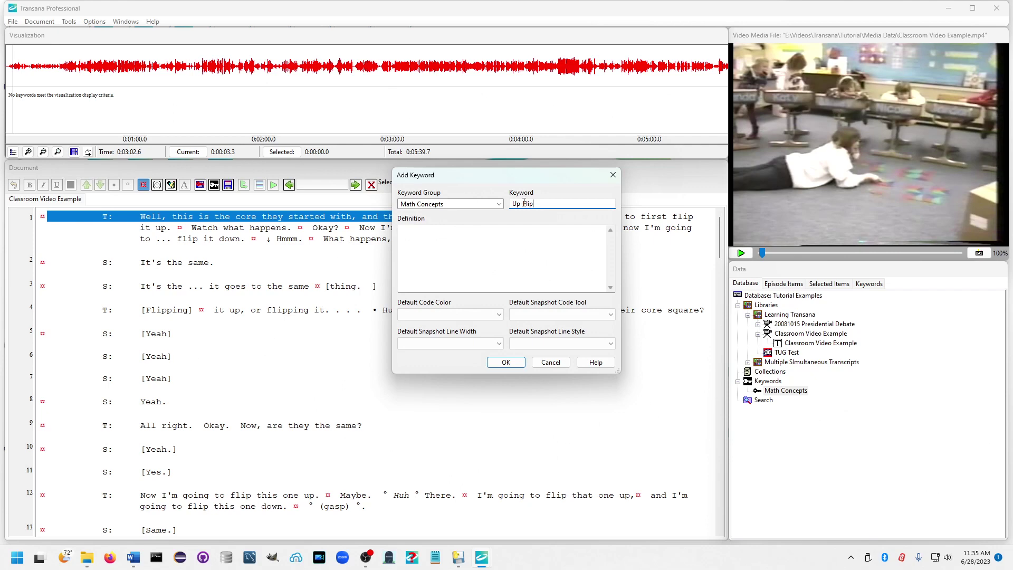
key("Tab")
type("An Up-")
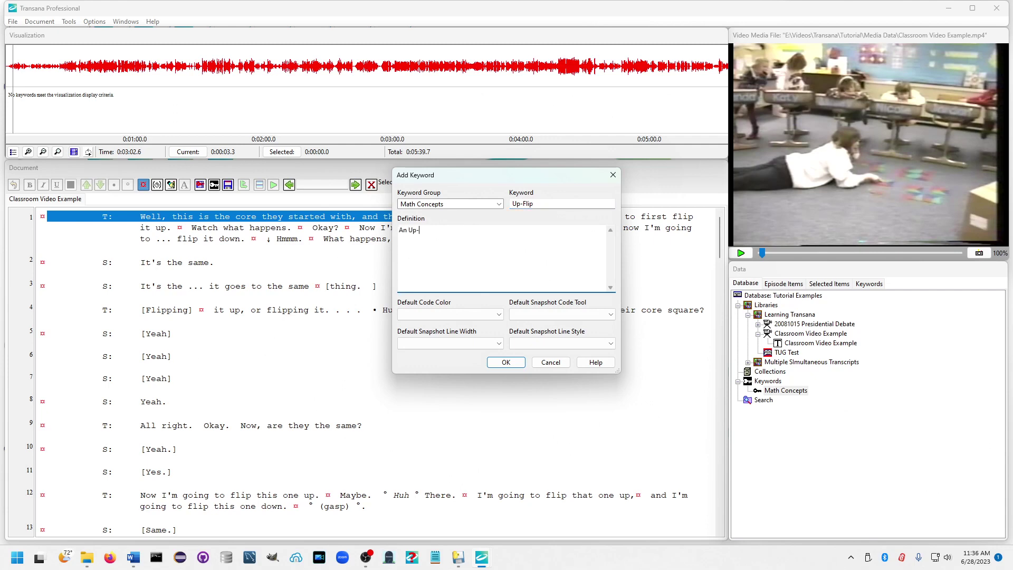
type("Flip is when a quilt square is turned over star")
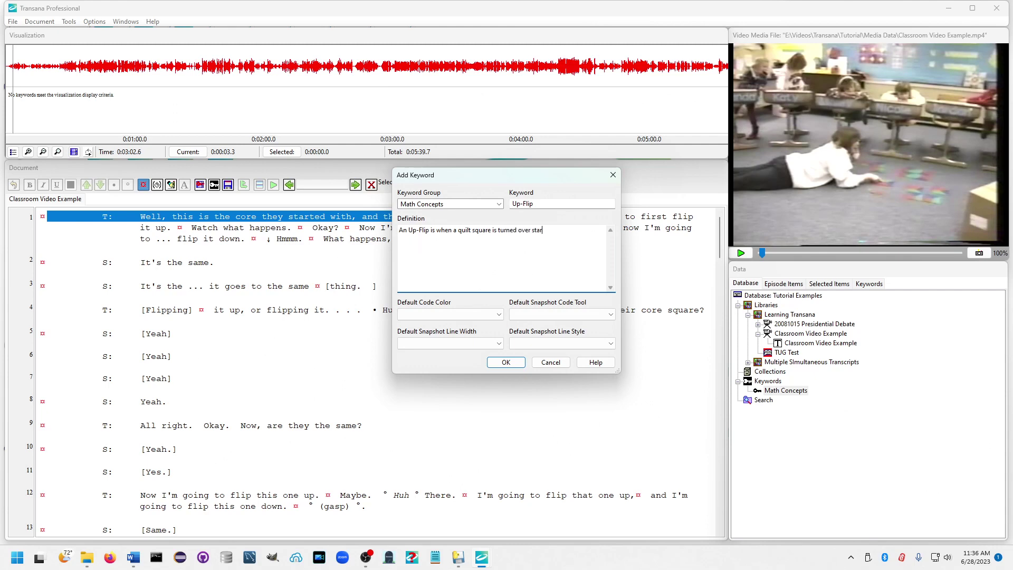
type("ting at the bottom of the square.")
left_click(434, 314)
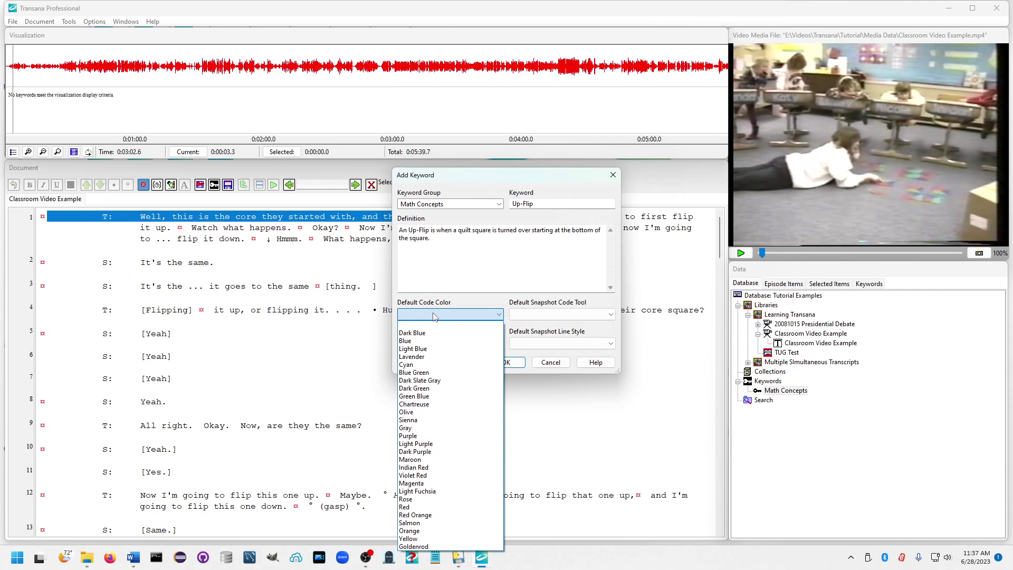
left_click(544, 301)
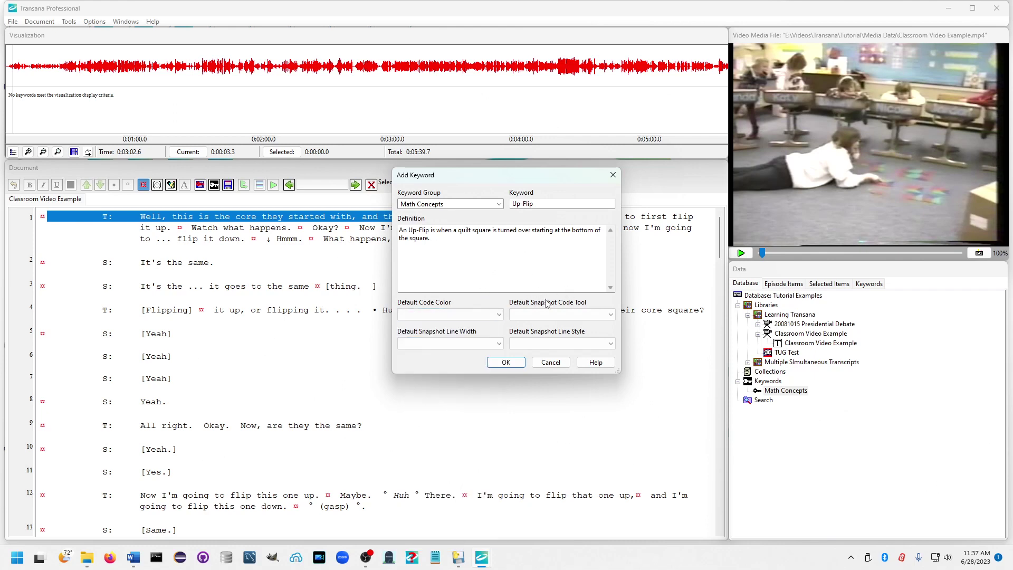
left_click(549, 315)
left_click(467, 345)
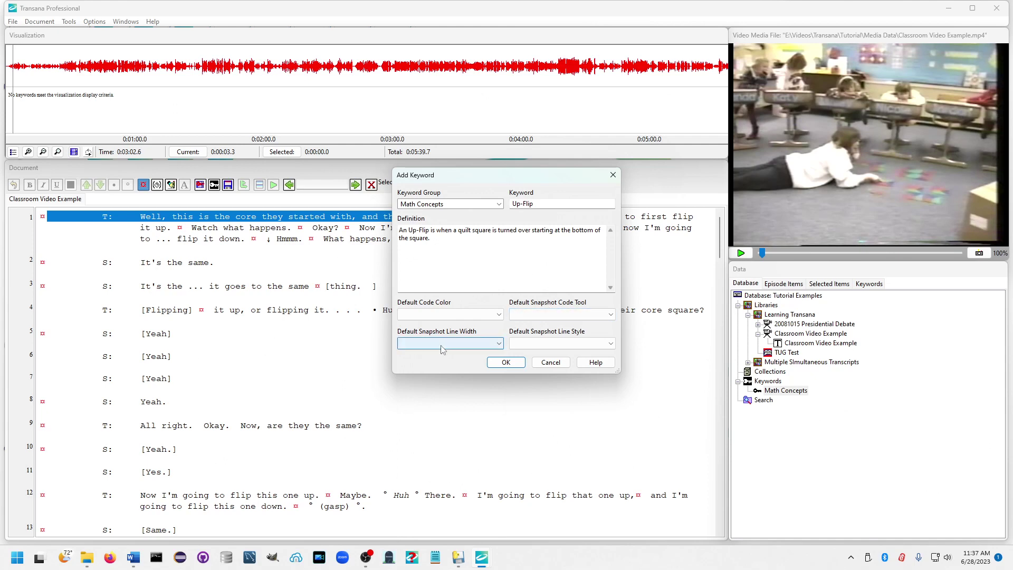
left_click(532, 344)
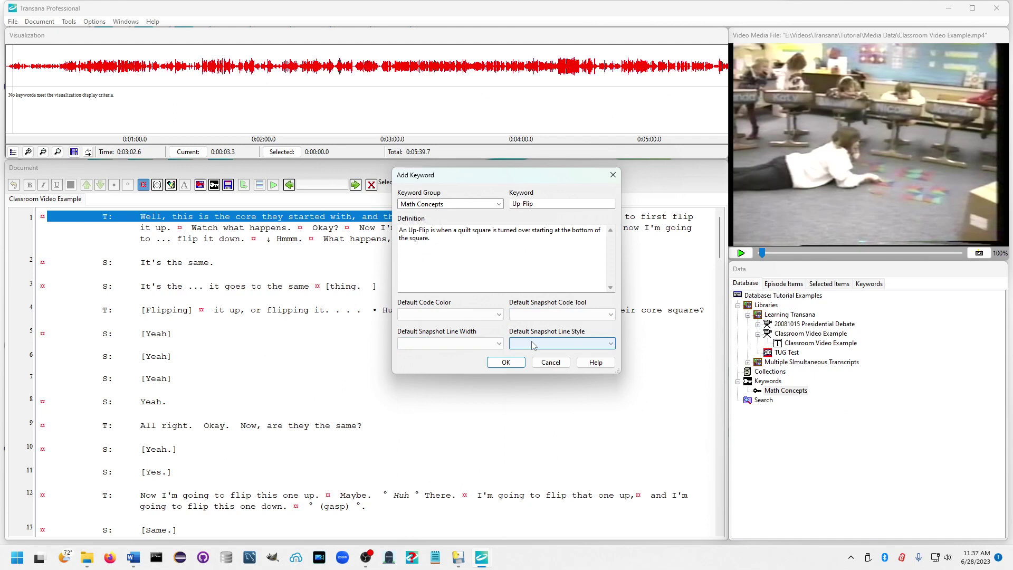
Step: Set the Up-Flip keyword's default code color to Blue and save the keyword
left_click(451, 315)
left_click(451, 315)
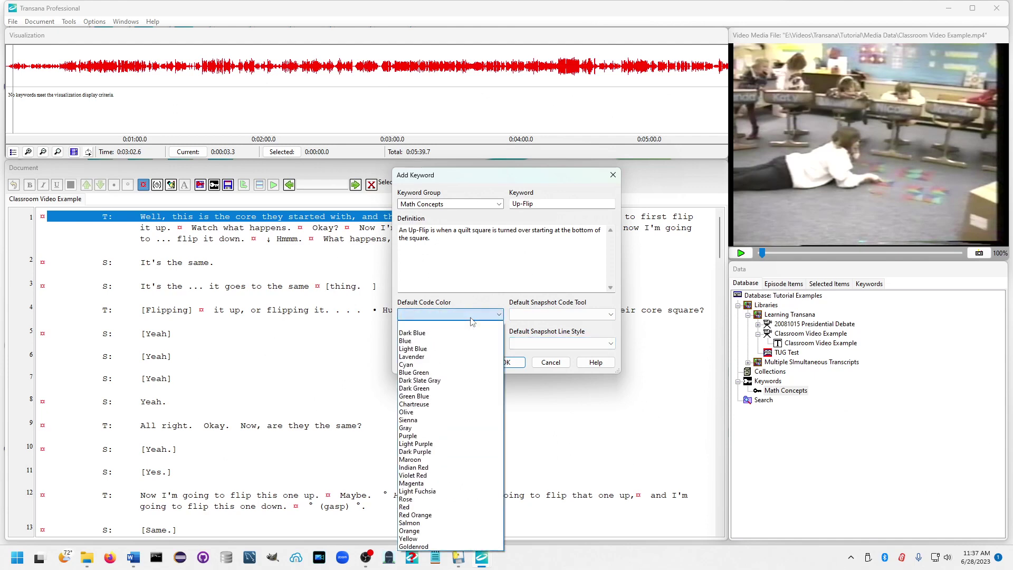
left_click(452, 341)
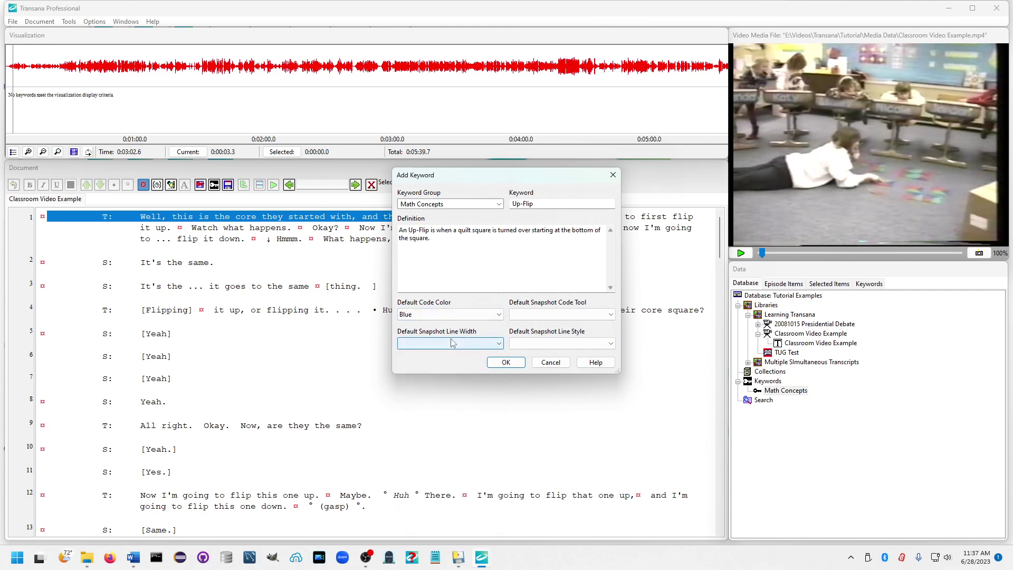
left_click(507, 363)
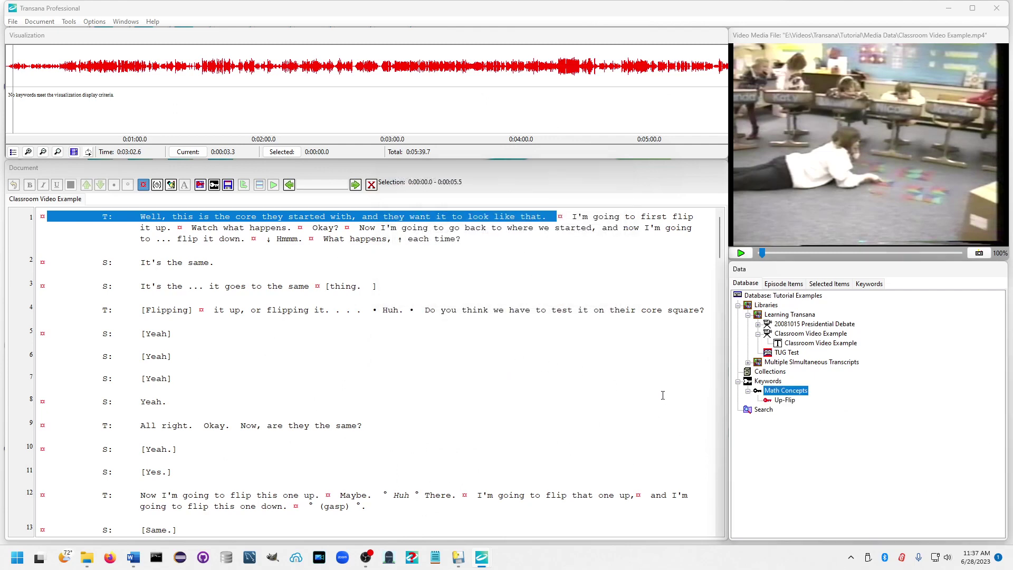
Step: Add a Down-Flip keyword to Math Concepts, defined as "Turn a Quilt square over by starting at the top and flipping the square down"
right_click(794, 393)
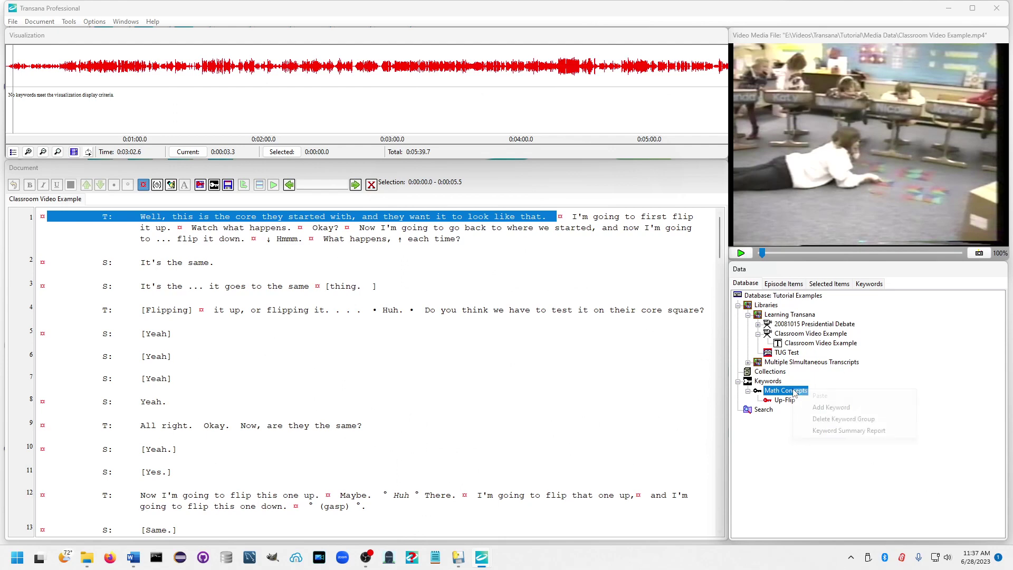
left_click(821, 409)
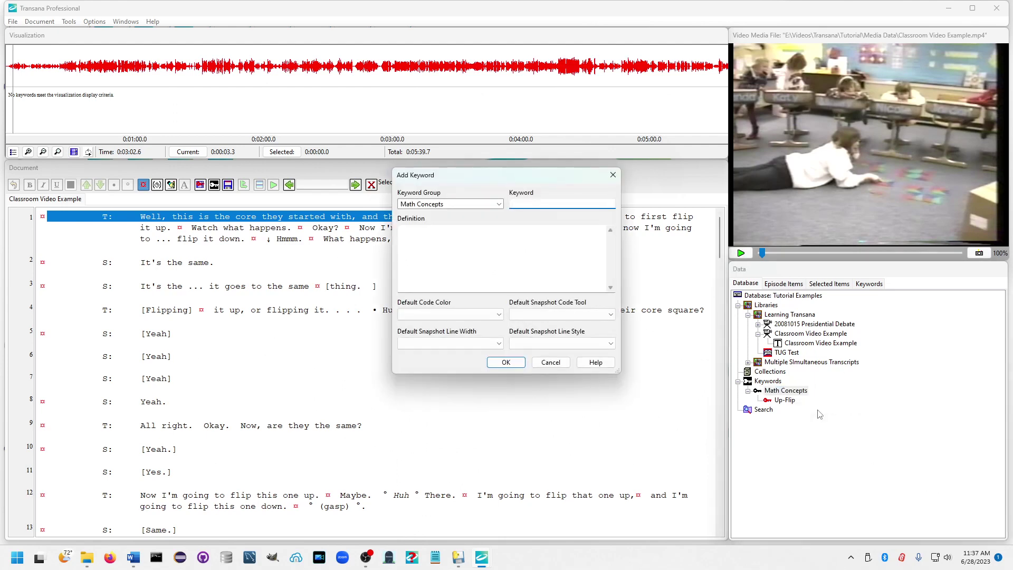
type("Down-Flip")
key("Tab")
type("Tu")
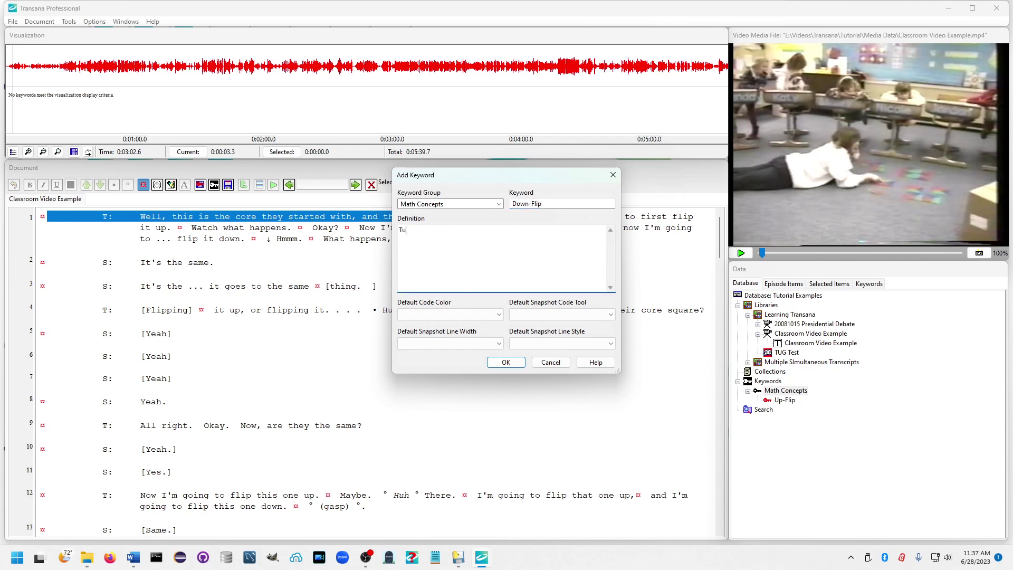
type("rn a Quilt square over by starting at the top and flipping the ")
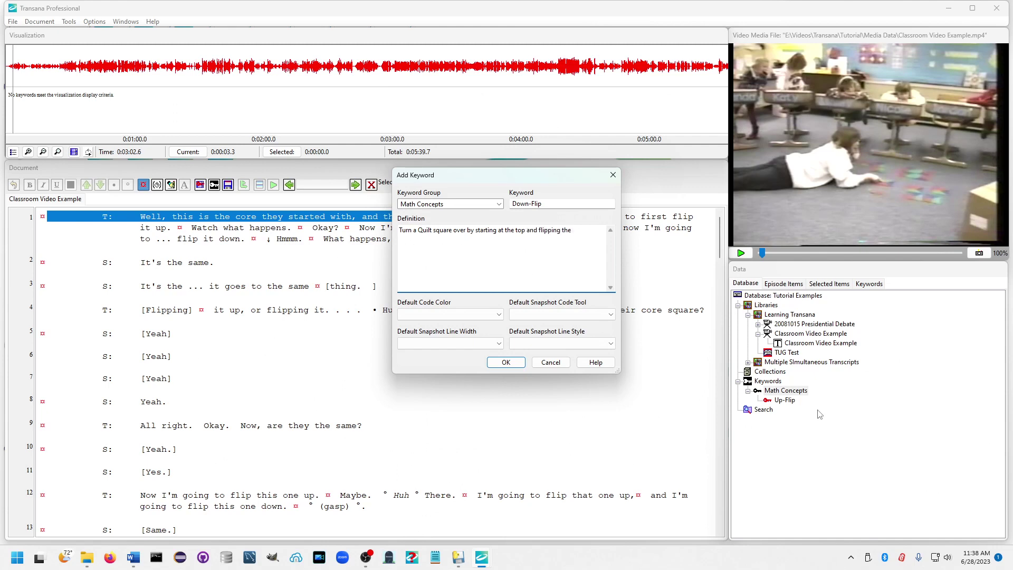
type("square down")
Step: Set the Down-Flip keyword's default code color to Green Blue and save the keyword
left_click(465, 314)
left_click(441, 398)
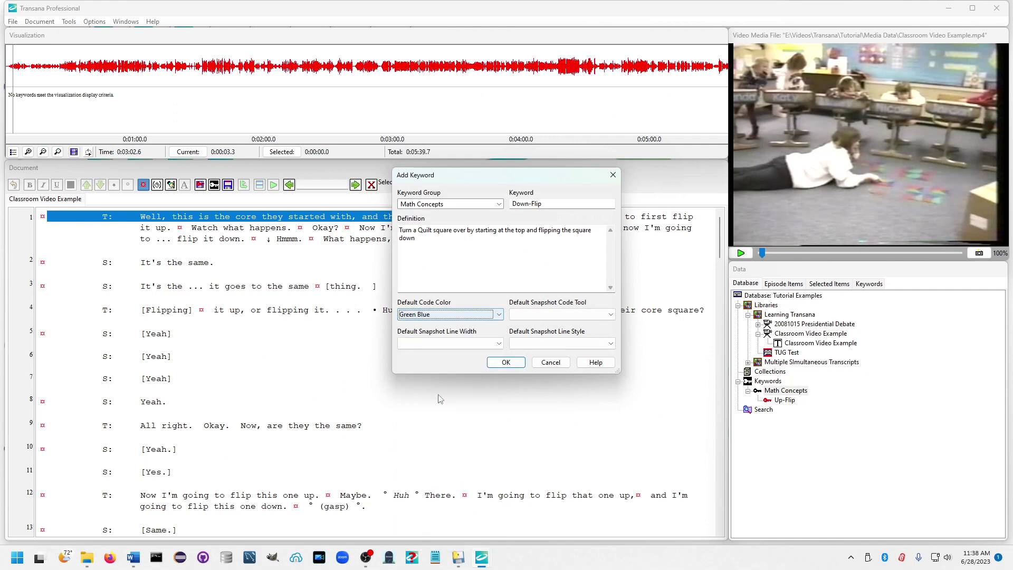
left_click(508, 362)
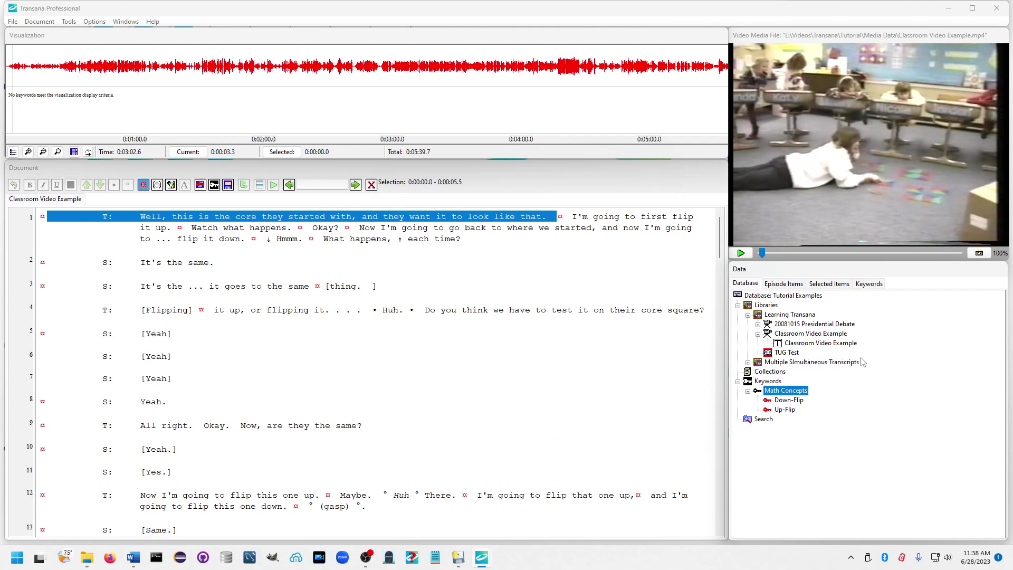
Step: Add a second keyword group named "Teaching Techniques" to the database's Keywords
right_click(774, 382)
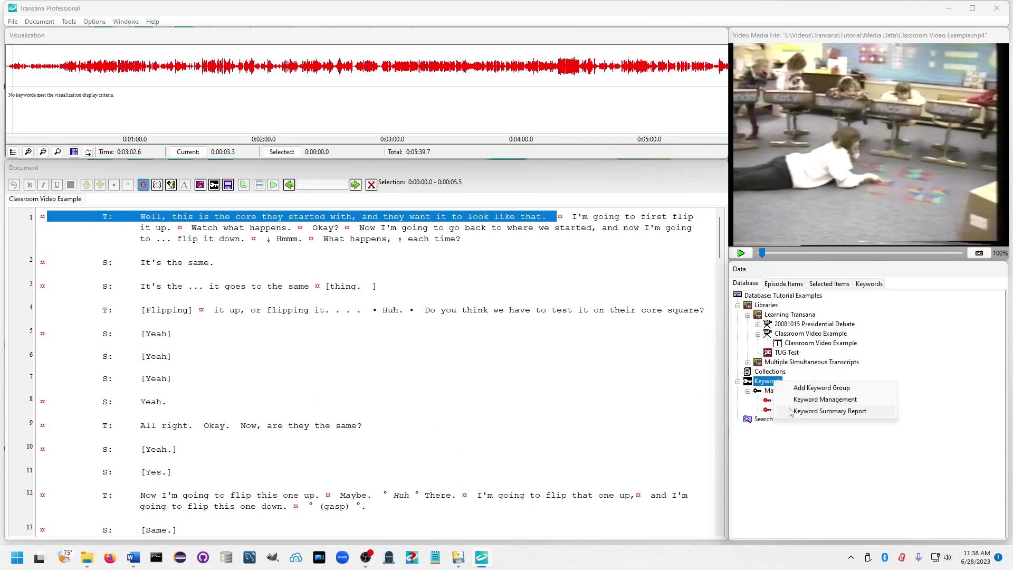
left_click(822, 389)
type("Teaching Techniques")
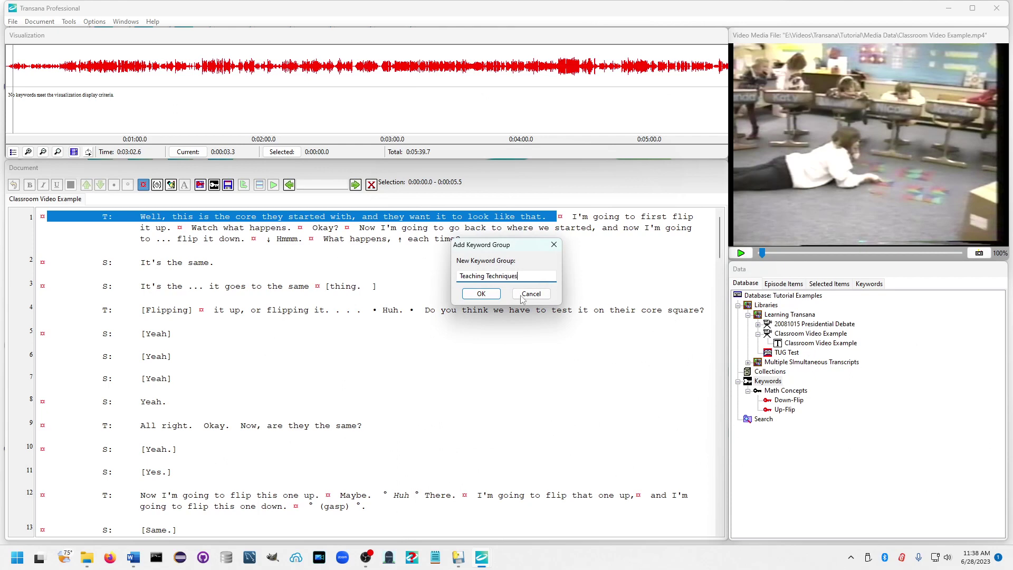
left_click(481, 293)
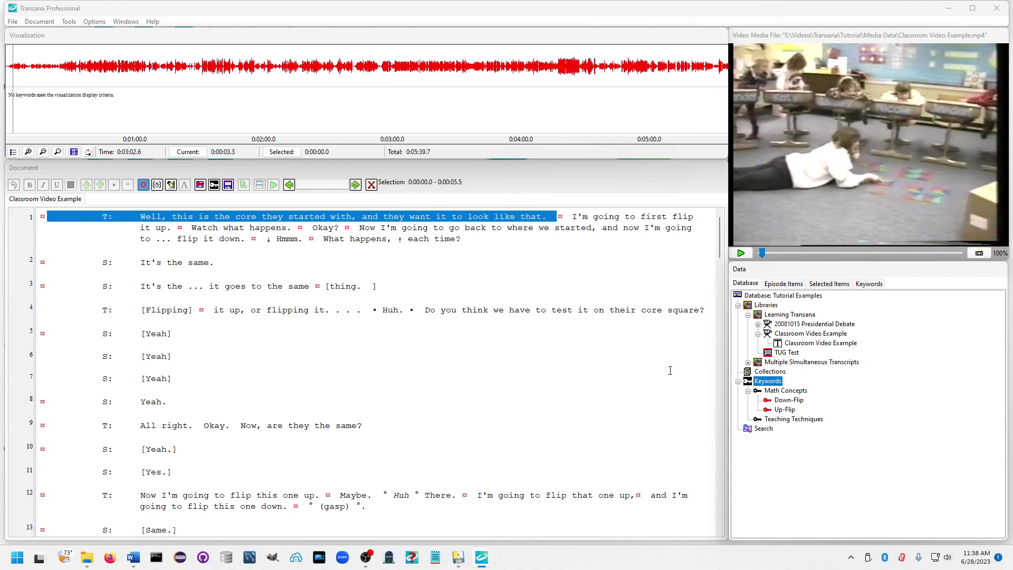
Step: Add a Demonstration keyword to Teaching Techniques, defined as "Teacher shows students something", with Magenta as its default code color
right_click(783, 420)
left_click(817, 435)
type("Demonstratio")
key("Tab")
type("Teache")
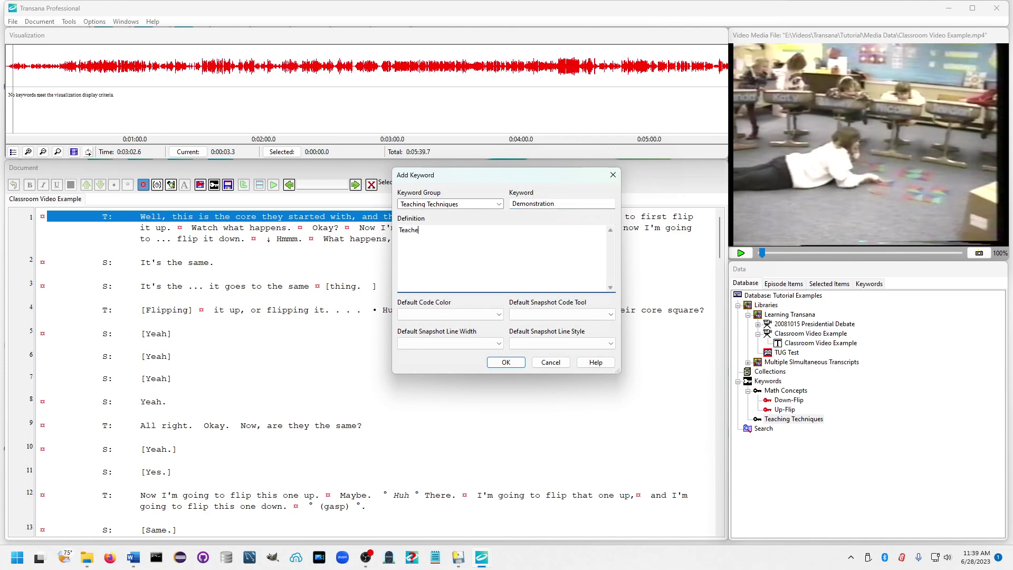
type("r shows students something")
left_click(472, 315)
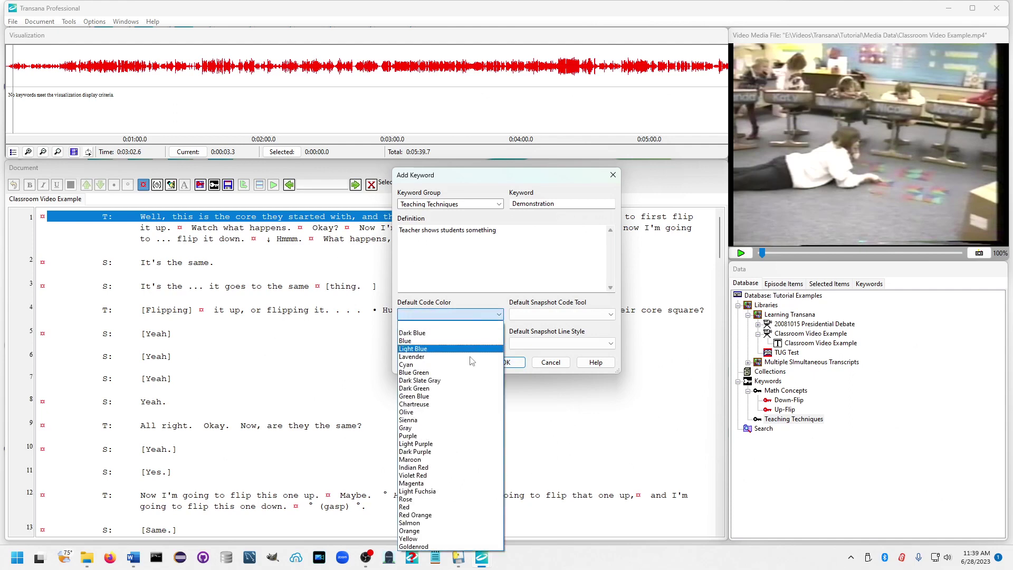
left_click(434, 484)
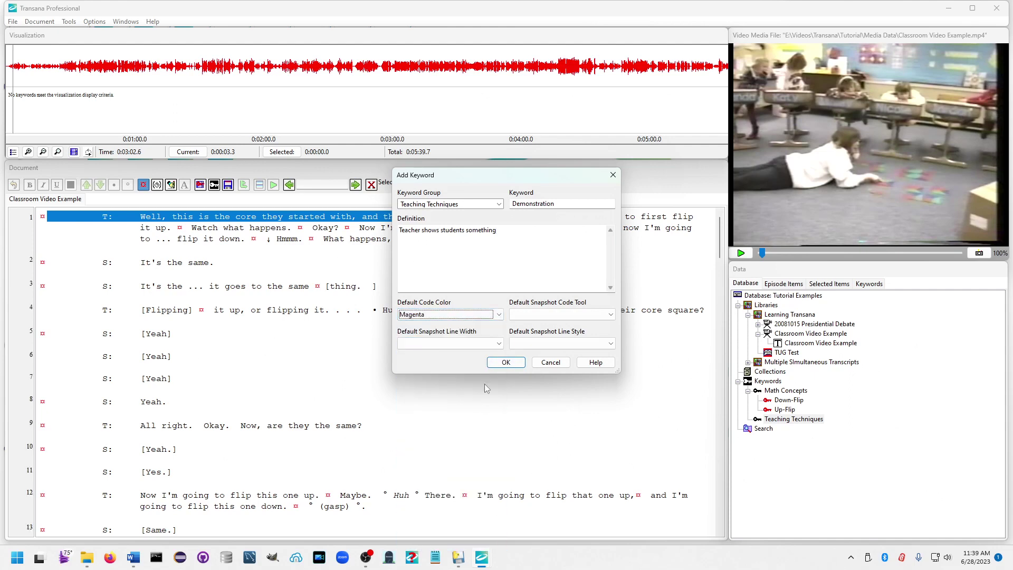
left_click(502, 362)
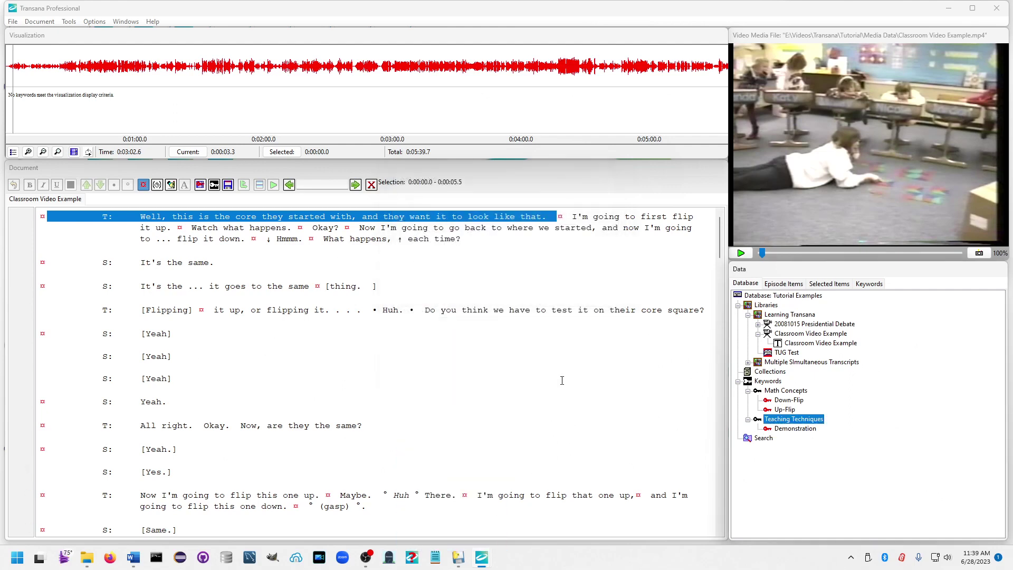
Step: Add an Inquiry keyword to Teaching Techniques, defined as "Teacher uses questions to allow students to discover new things", with Rose as its default code color
right_click(793, 420)
left_click(812, 439)
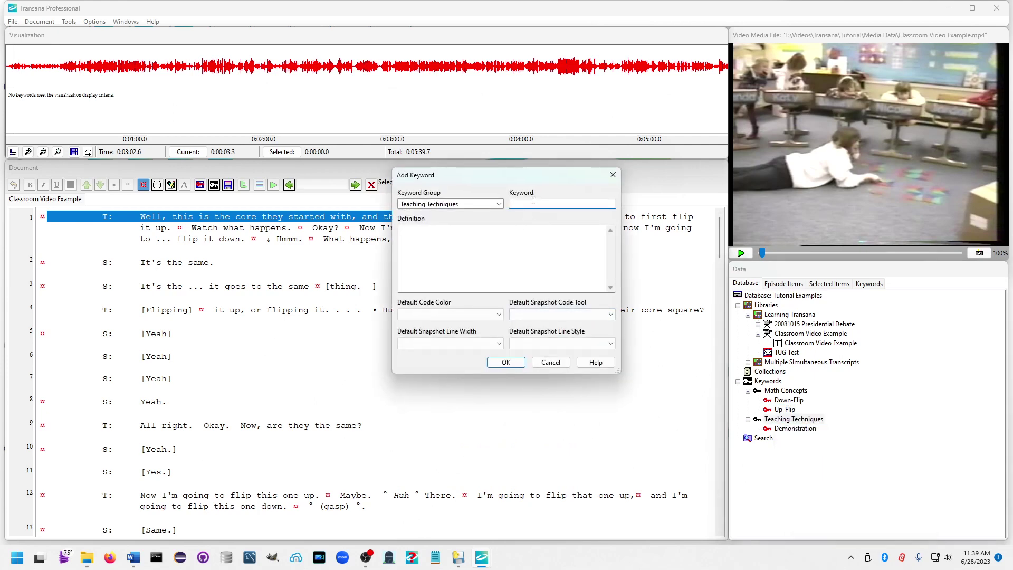
type("Inquiry")
key("Tab")
type("Teach")
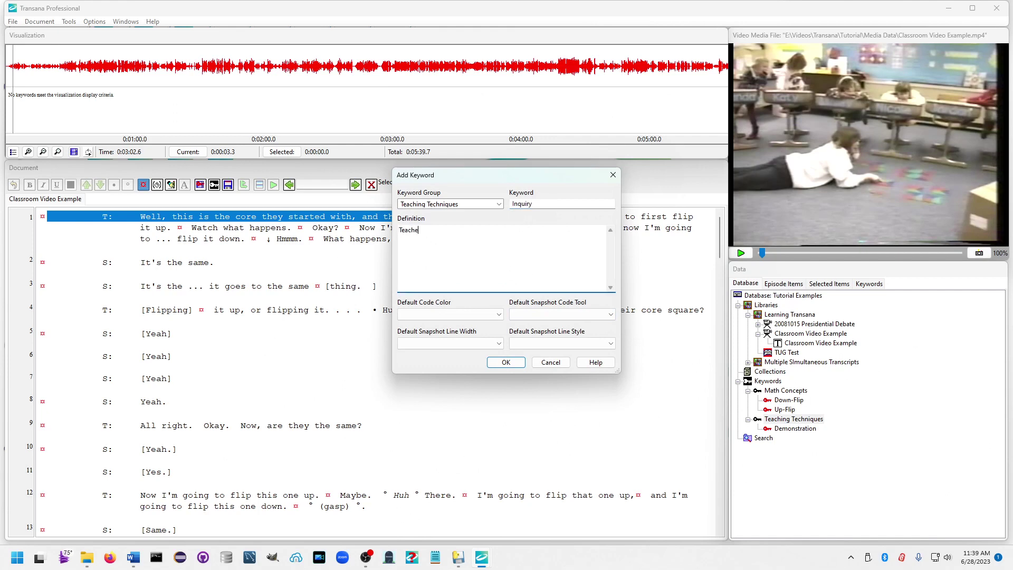
type("er uses questions to allow students to discover new things")
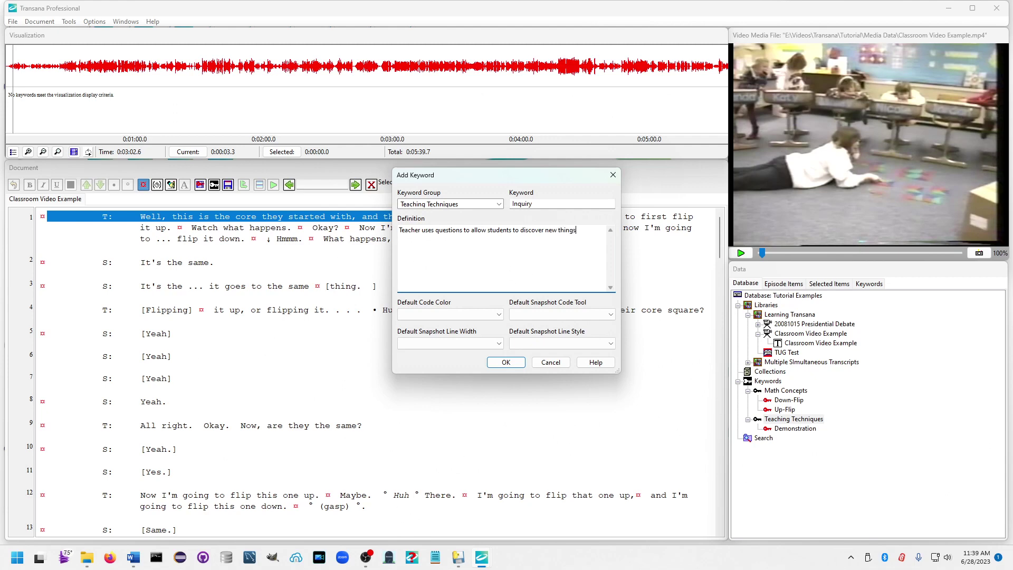
left_click(425, 316)
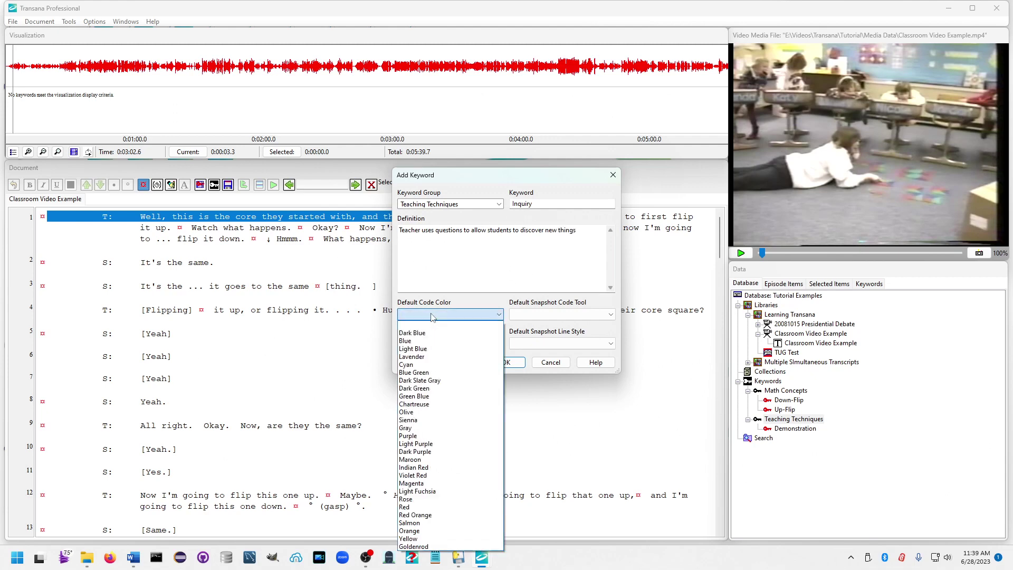
left_click(415, 500)
left_click(513, 362)
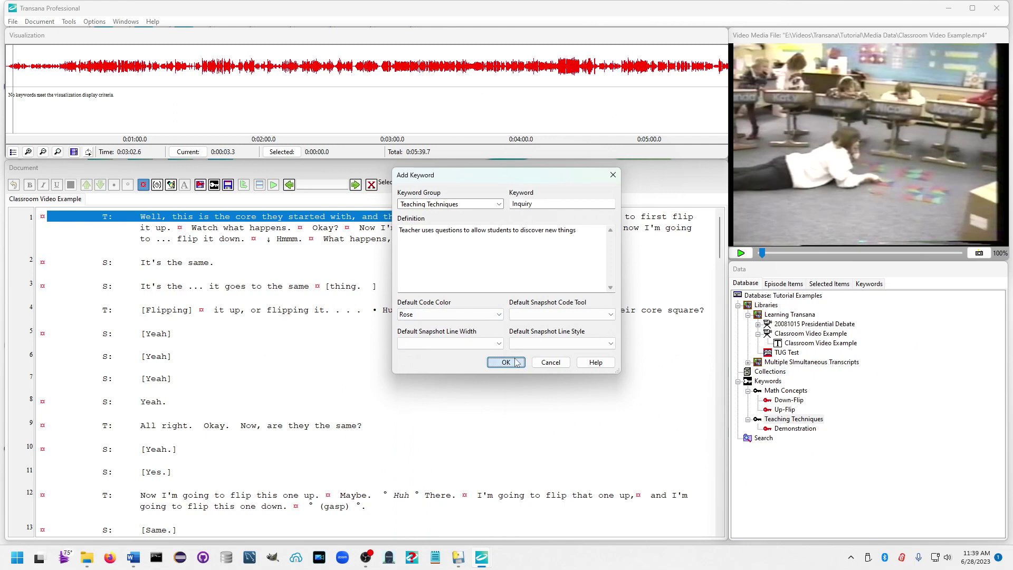